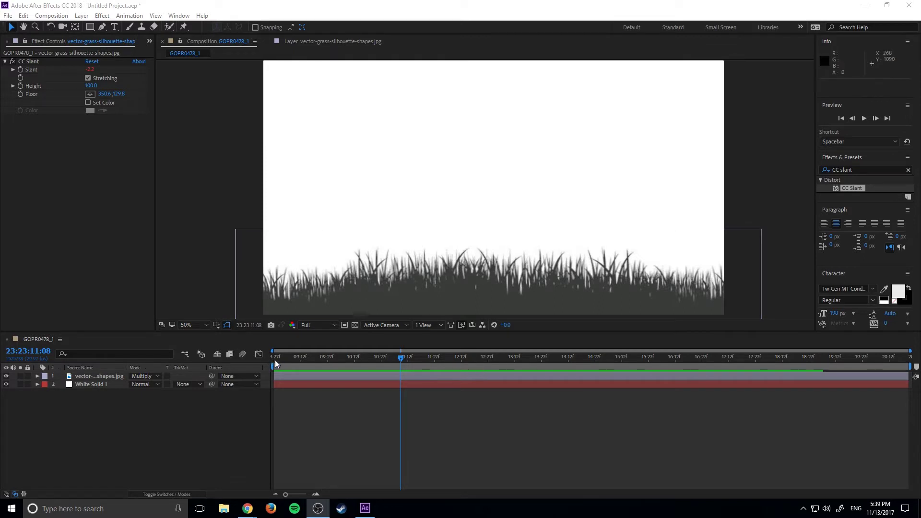
Scrub back along the timeline, select the grass layer, then deselect all layers
drag(344, 367, 429, 376)
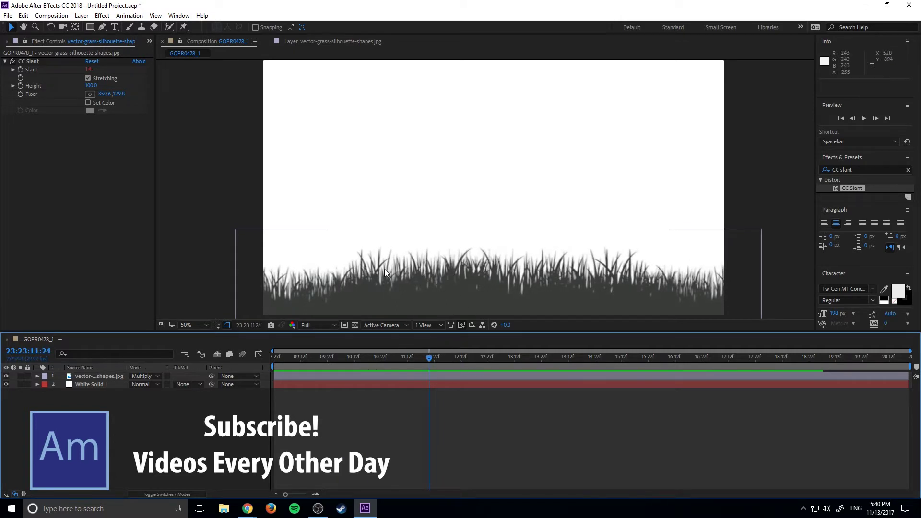
click(403, 285)
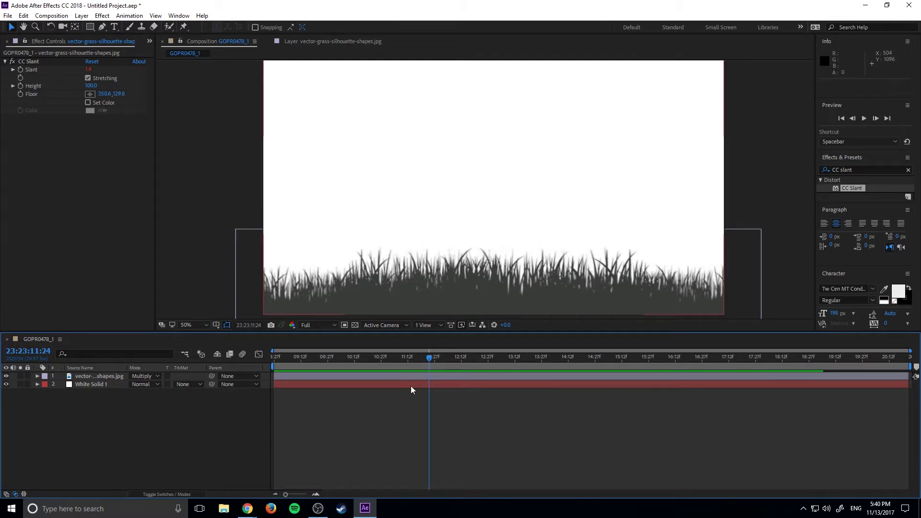
click(135, 403)
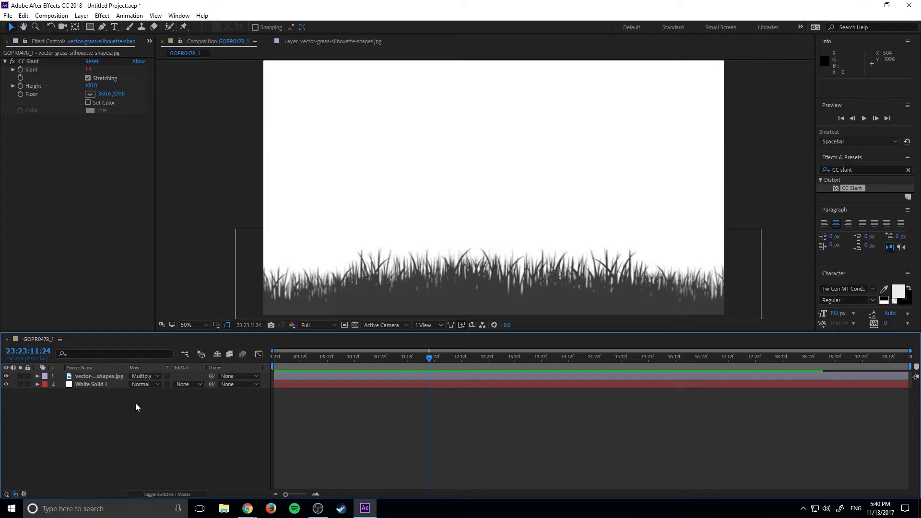
Create composition Comp 1 with the default 1920×1080, 29.97 fps settings
click(54, 15)
click(67, 37)
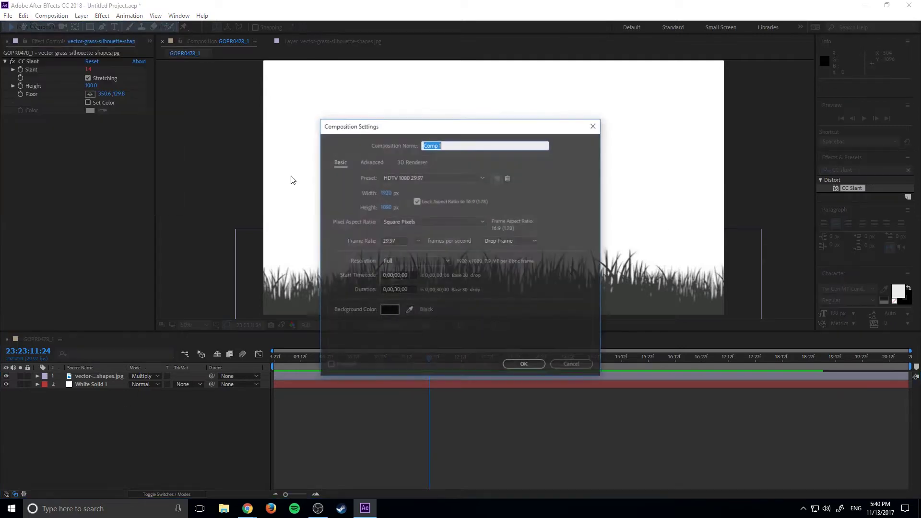
click(523, 366)
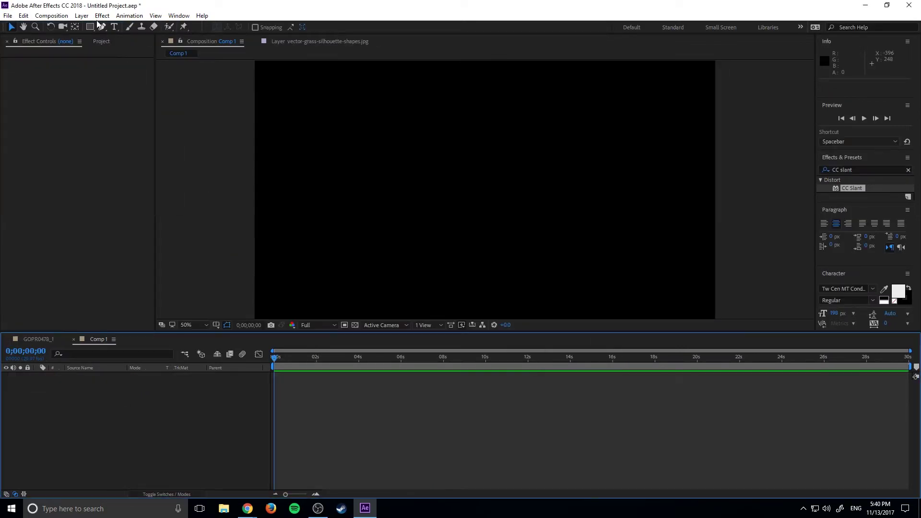
Add a full-frame white solid layer, White Solid 2, to Comp 1
click(82, 16)
mouse_move(88, 28)
click(241, 37)
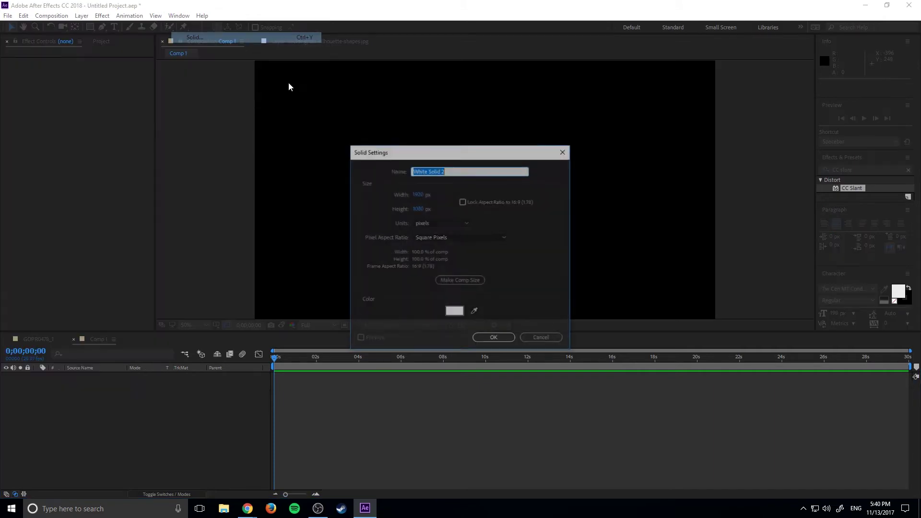
click(494, 338)
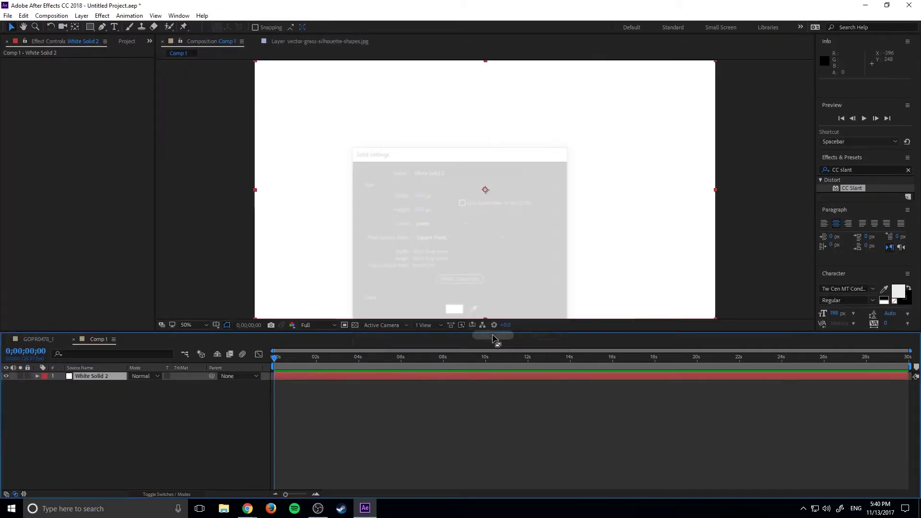
click(198, 384)
In the Project panel, browse the imported items and select the grass silhouette image
click(7, 42)
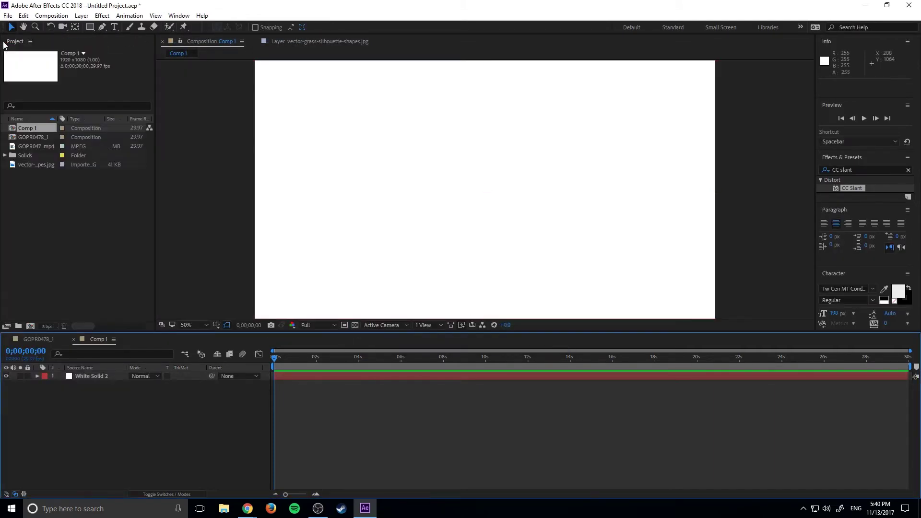
click(33, 145)
click(40, 164)
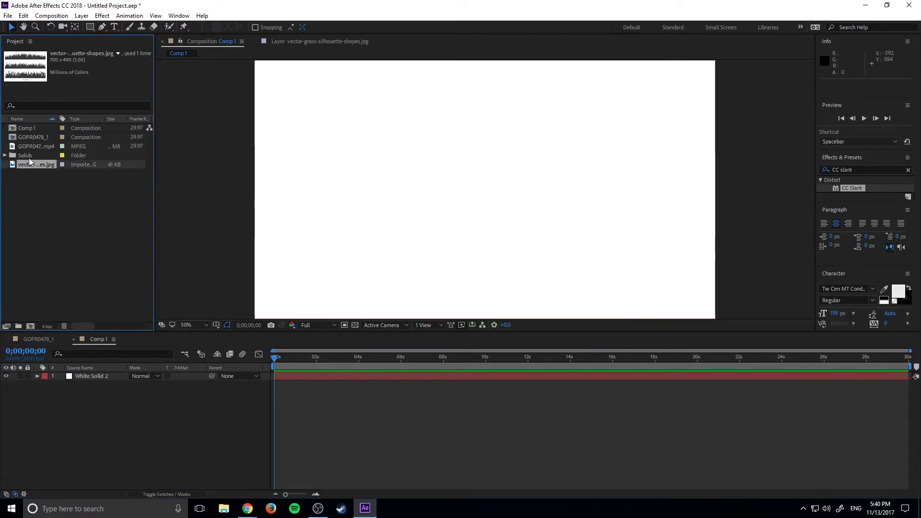
Place the grass silhouette image in Comp 1 above the white solid
drag(26, 155, 57, 237)
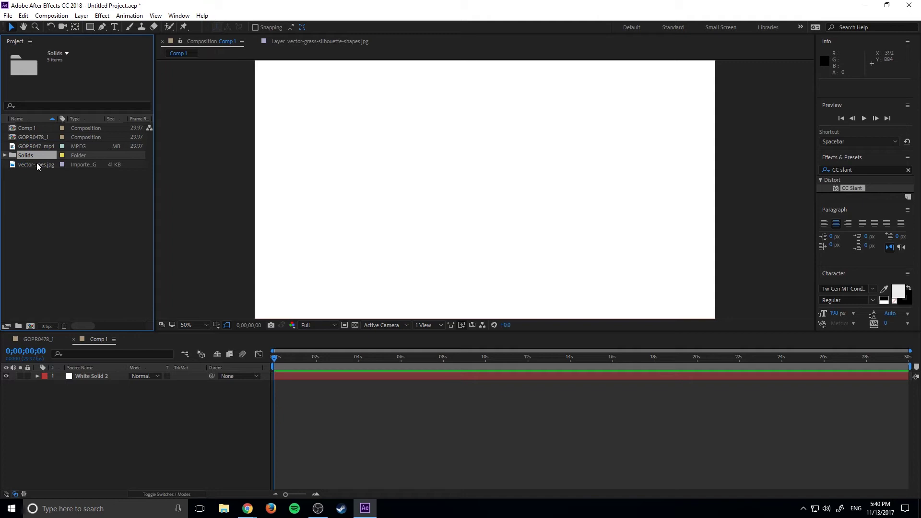
drag(37, 165, 112, 374)
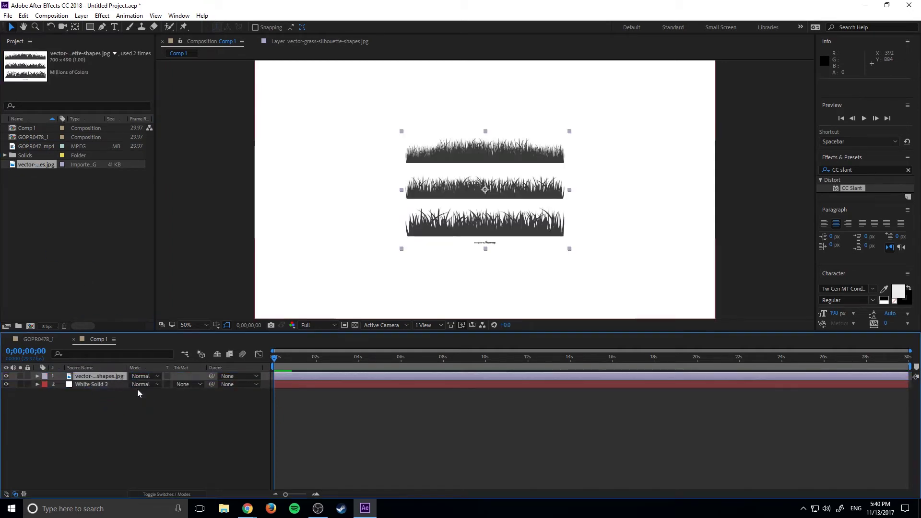
scroll(528, 222, down, 2)
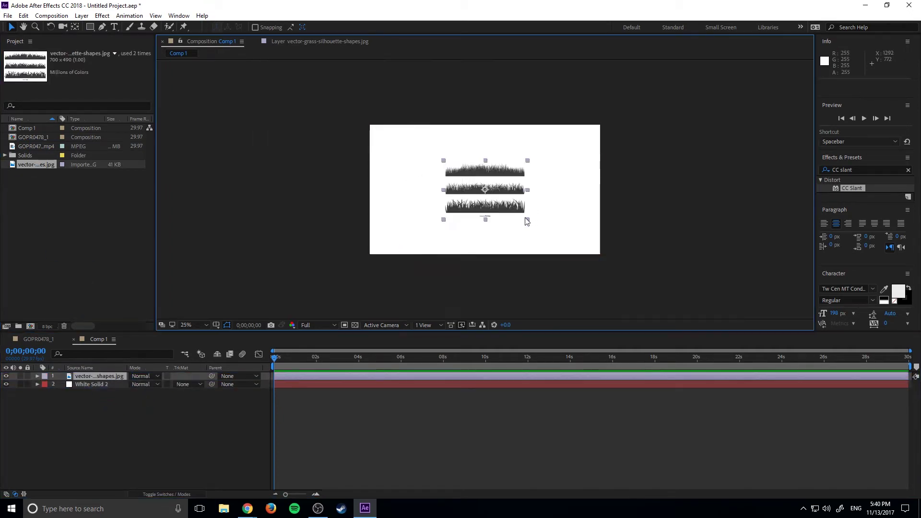
Scale the grass to 299% and lower it so it lines the bottom of the frame
click(535, 227)
click(509, 207)
click(536, 228)
click(531, 220)
drag(530, 223, 599, 261)
drag(571, 209, 577, 316)
click(609, 210)
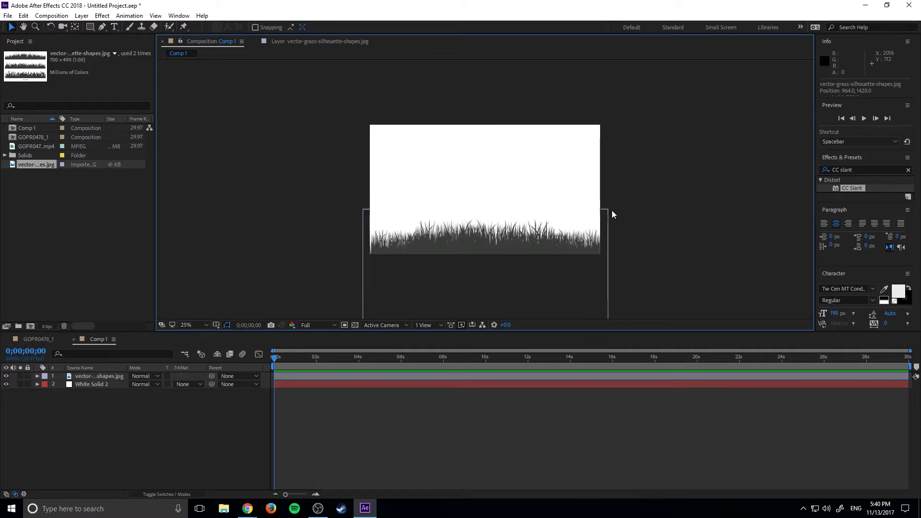
drag(608, 212, 614, 211)
click(653, 218)
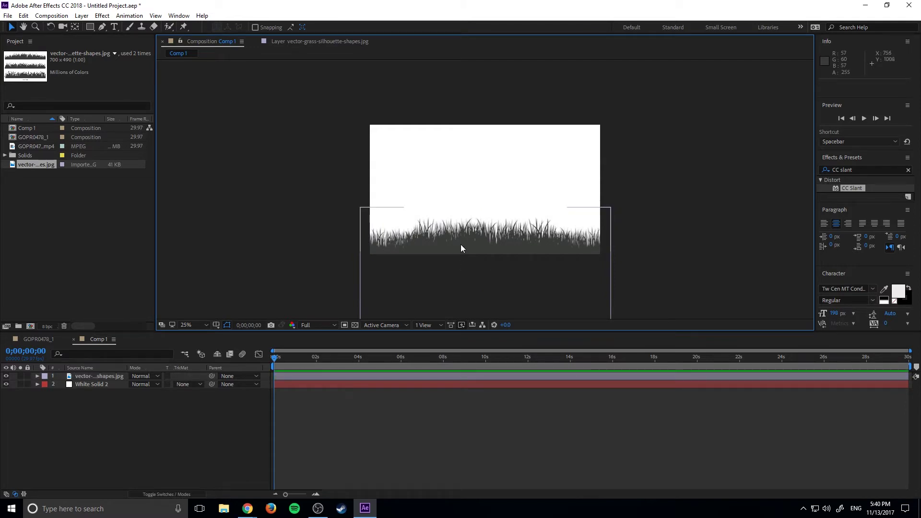
scroll(477, 246, up, 2)
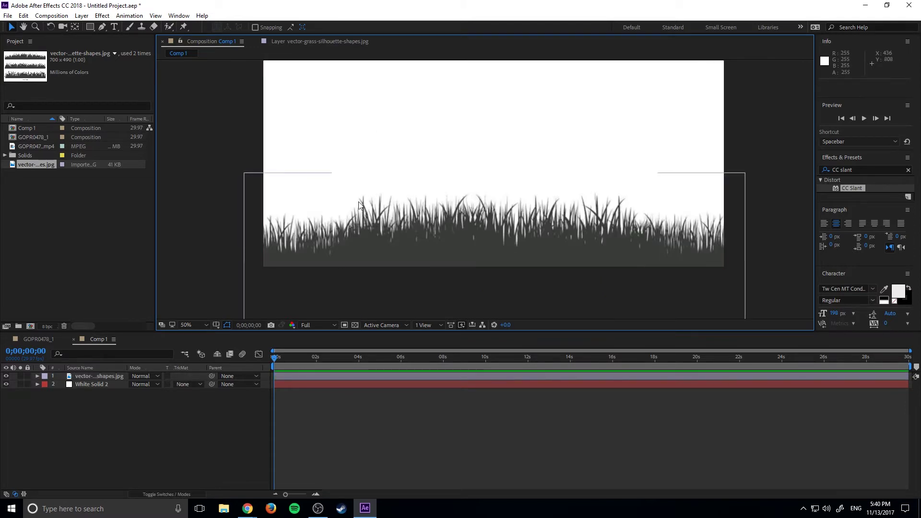
mouse_move(275, 360)
mouse_down()
mouse_move(496, 368)
mouse_move(274, 363)
mouse_up()
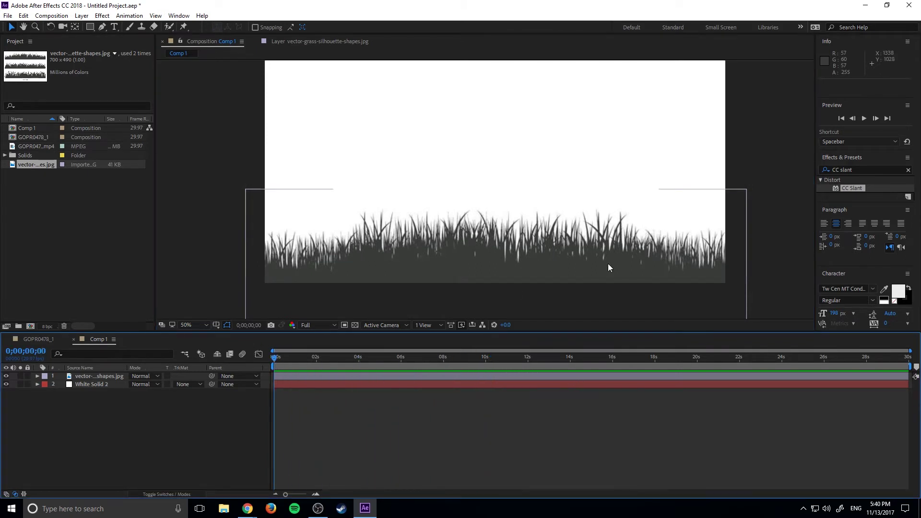
Apply CC Slant to the grass layer, test the Slant amount, then undo back to 0
drag(836, 195, 325, 373)
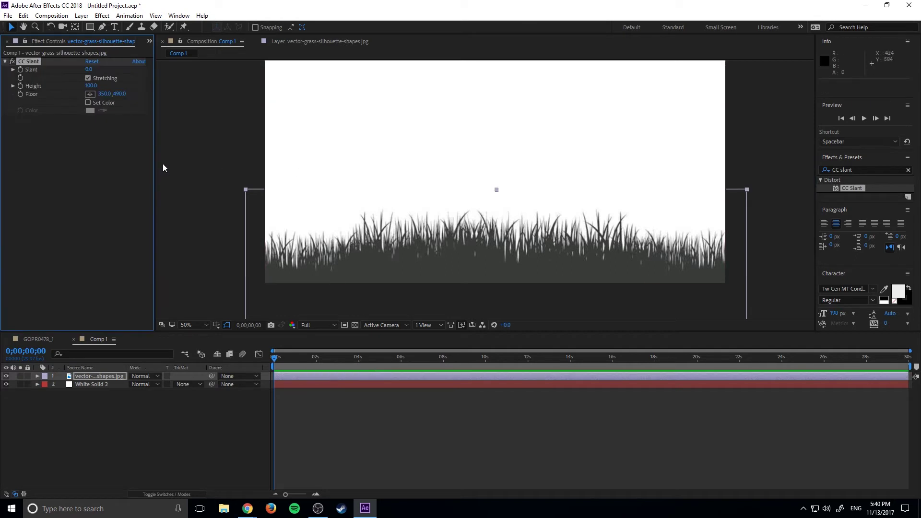
mouse_move(90, 69)
mouse_down()
mouse_move(76, 72)
mouse_move(107, 73)
mouse_up()
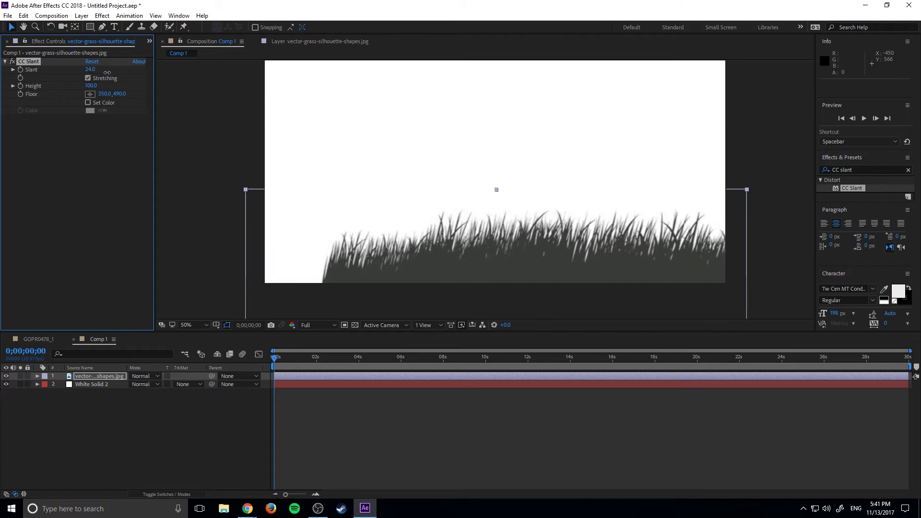
key(ctrl+z)
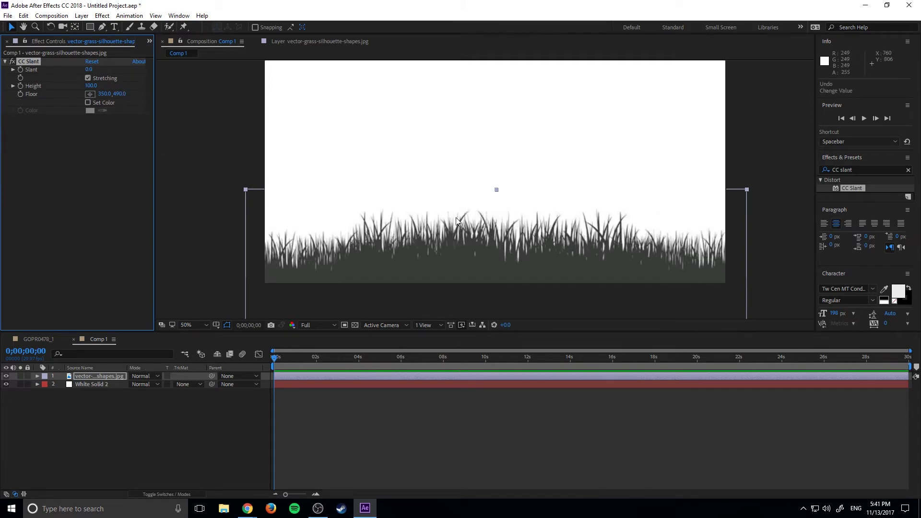
Zoom the composition view out to 12.5%, pan upward, then return to 50%
key(comma)
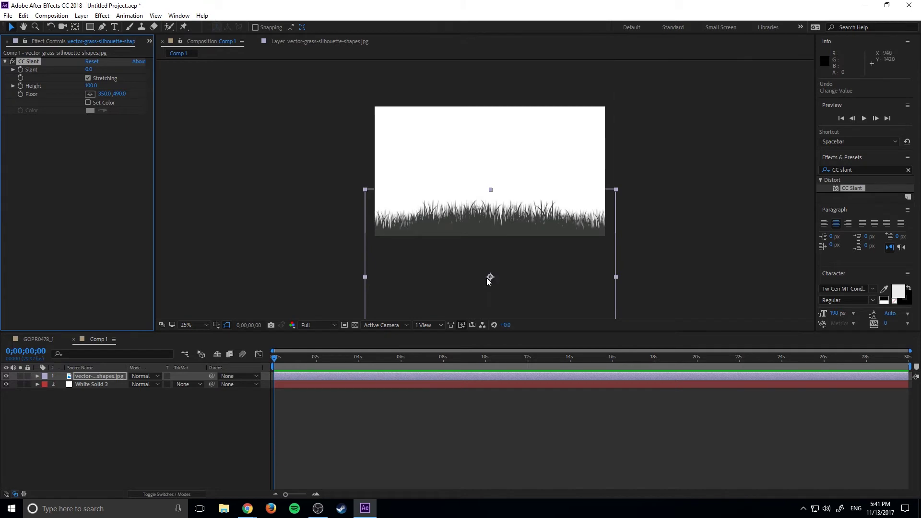
scroll(496, 237, up, 2)
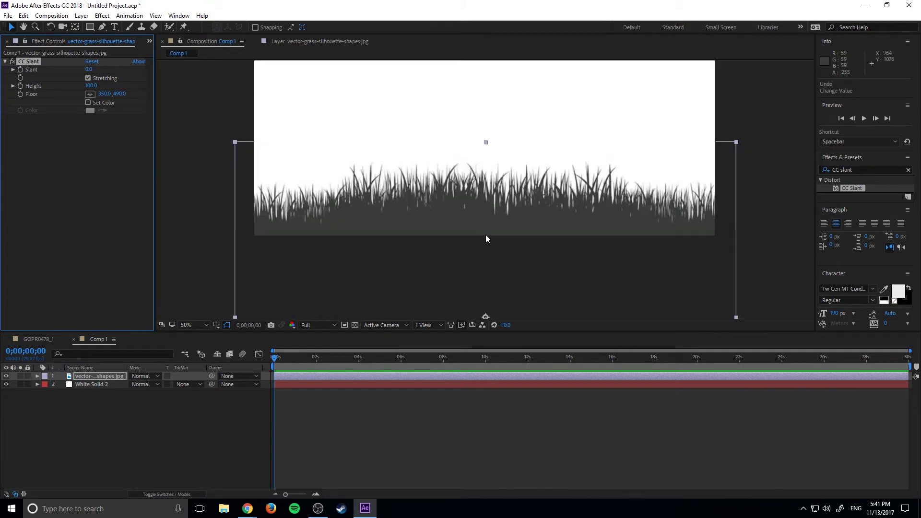
key(comma)
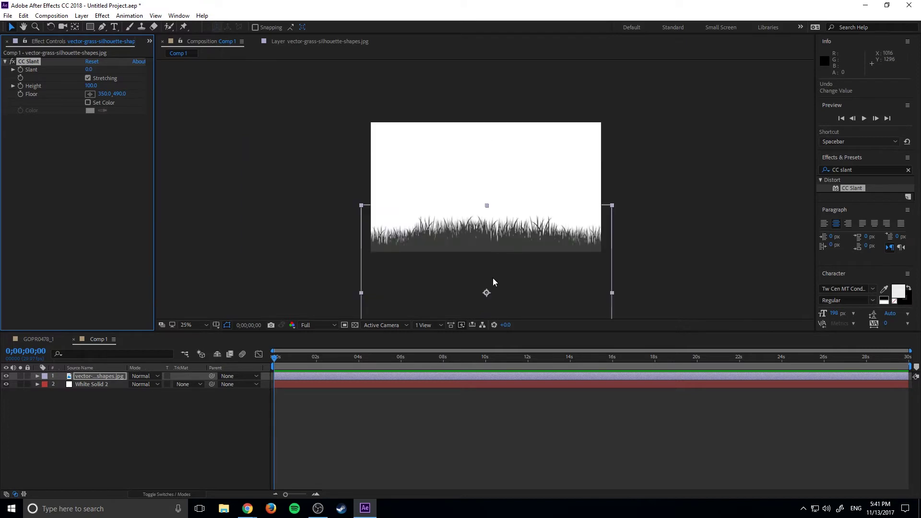
drag(499, 275, 502, 220)
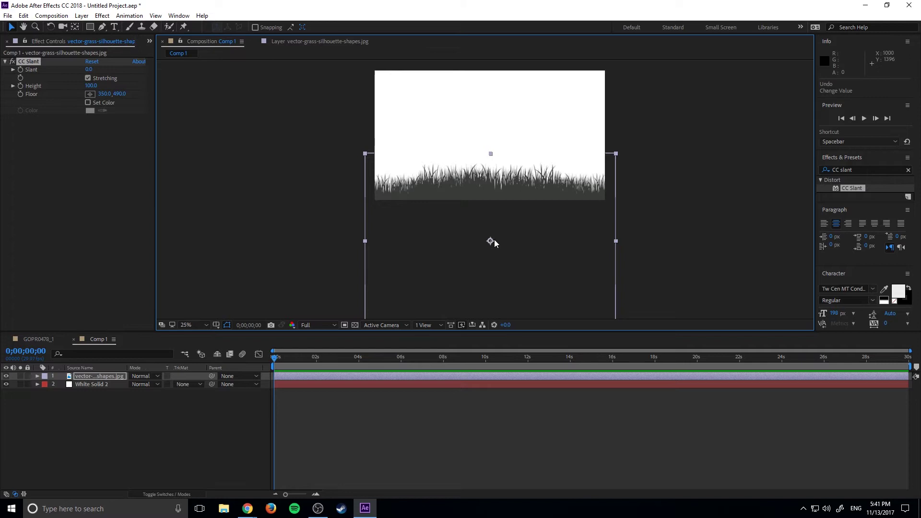
key(comma)
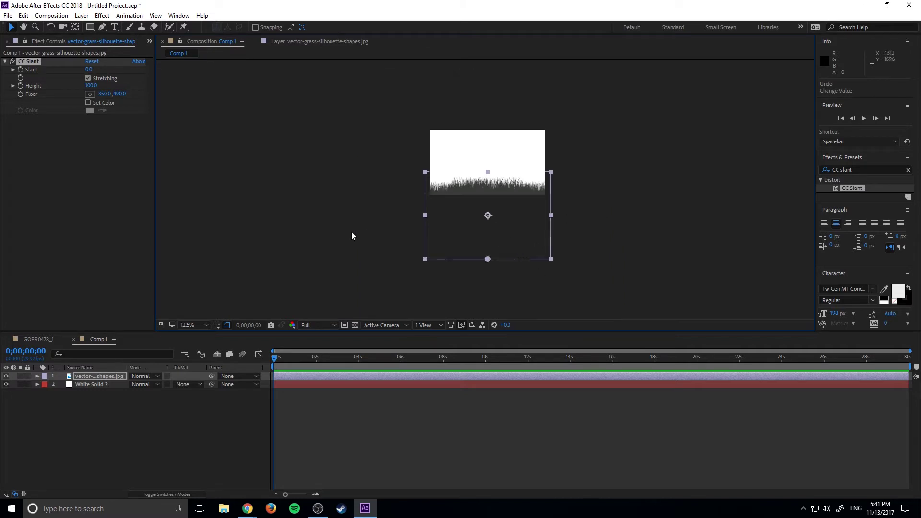
key(period)
key(period)
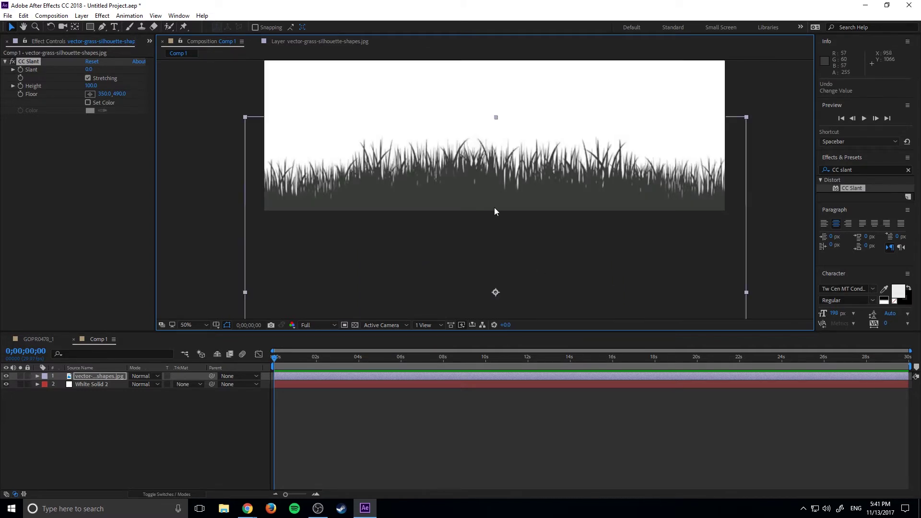
Move CC Slant's Floor to about 350, 1291 at the grass base and lean Slant to -22
click(91, 95)
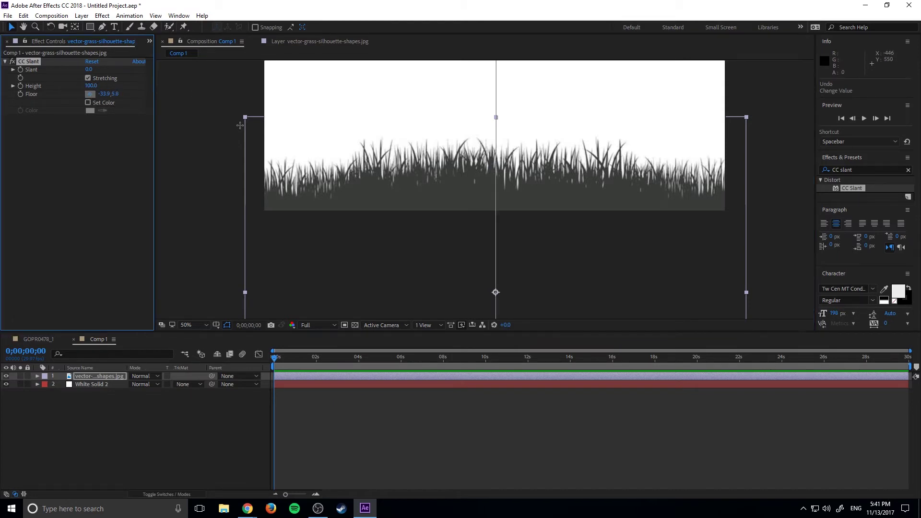
click(485, 205)
drag(486, 205, 499, 252)
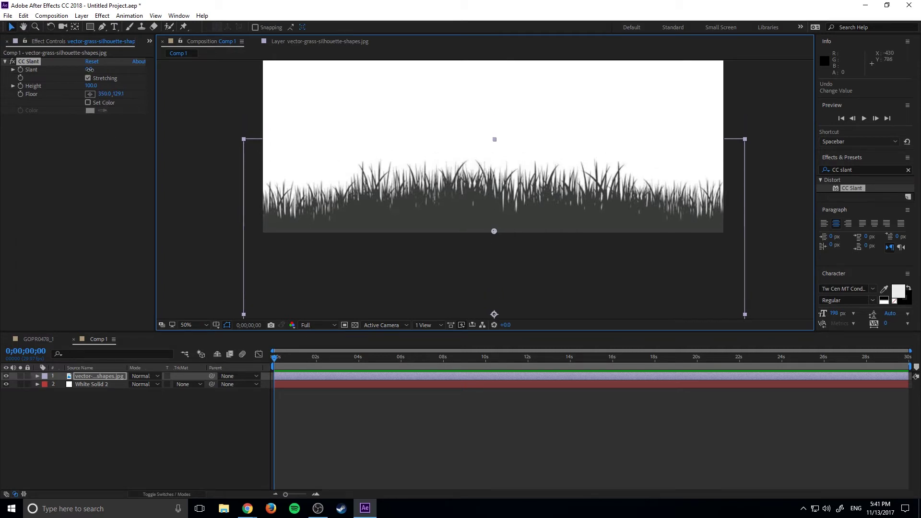
mouse_move(89, 69)
mouse_down()
mouse_move(80, 74)
mouse_move(98, 75)
mouse_move(88, 78)
mouse_up()
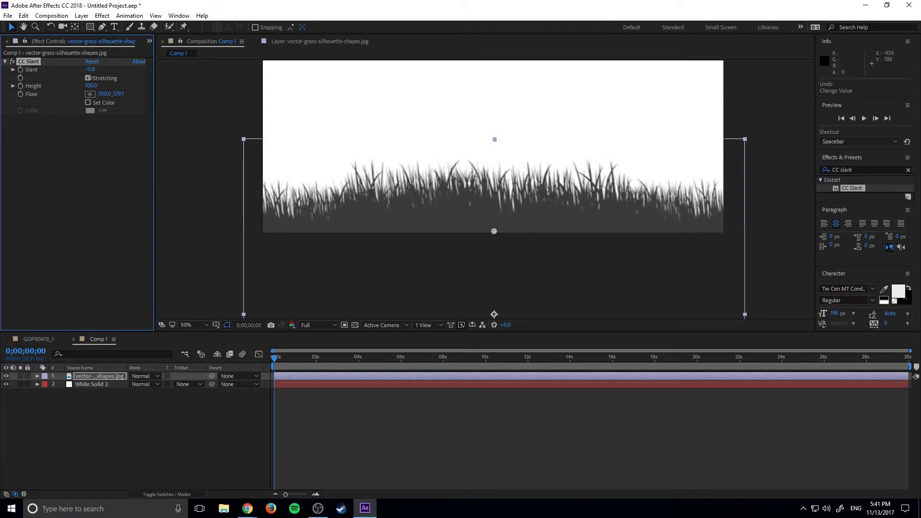
Undo the lean so Slant returns to 0 and expand the grass layer's properties
key(ctrl+z)
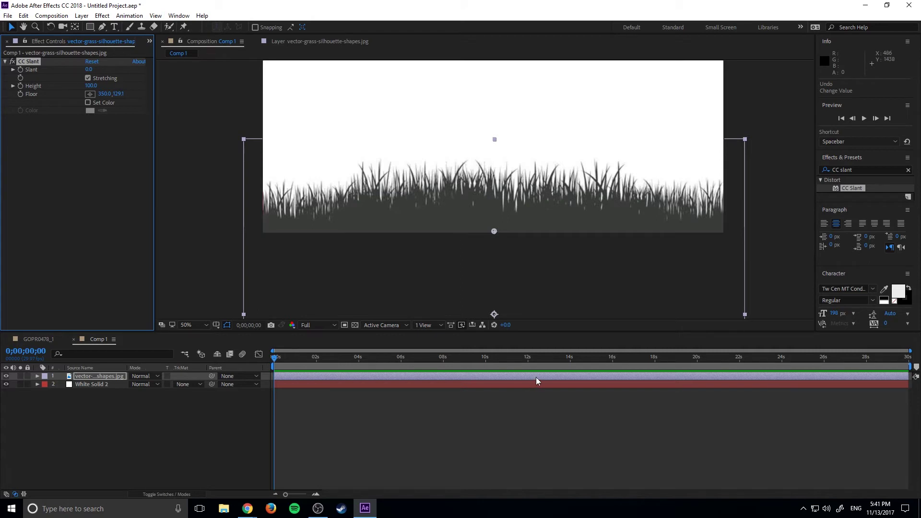
click(38, 376)
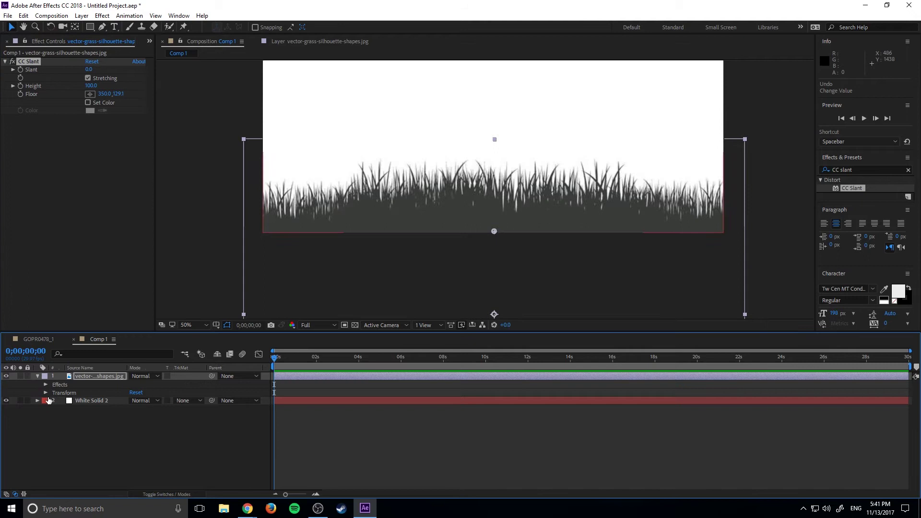
click(46, 392)
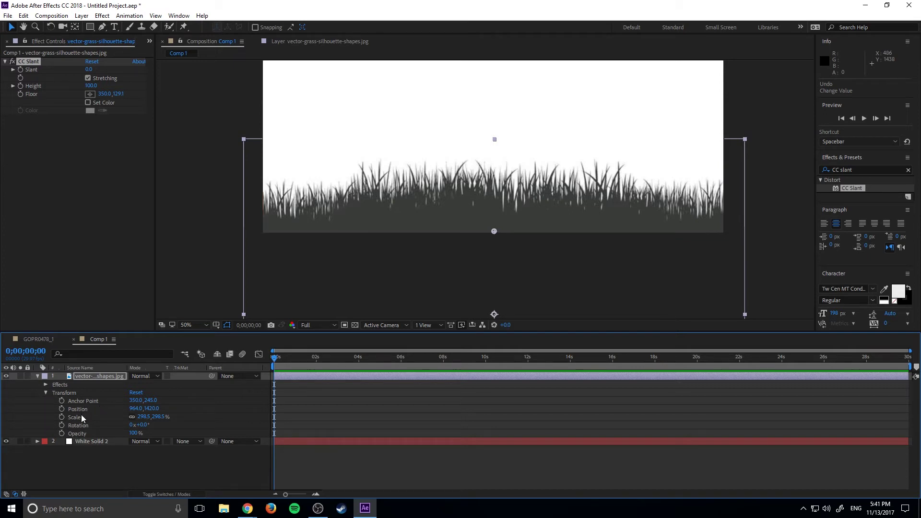
click(46, 393)
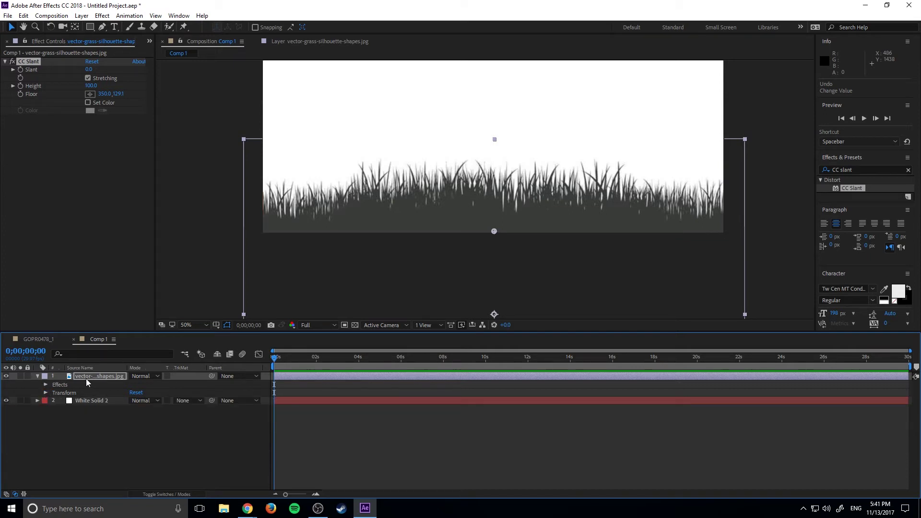
Reveal Effects > CC Slant in the timeline, test Slant at -2.0, then undo to 0
click(86, 378)
click(47, 386)
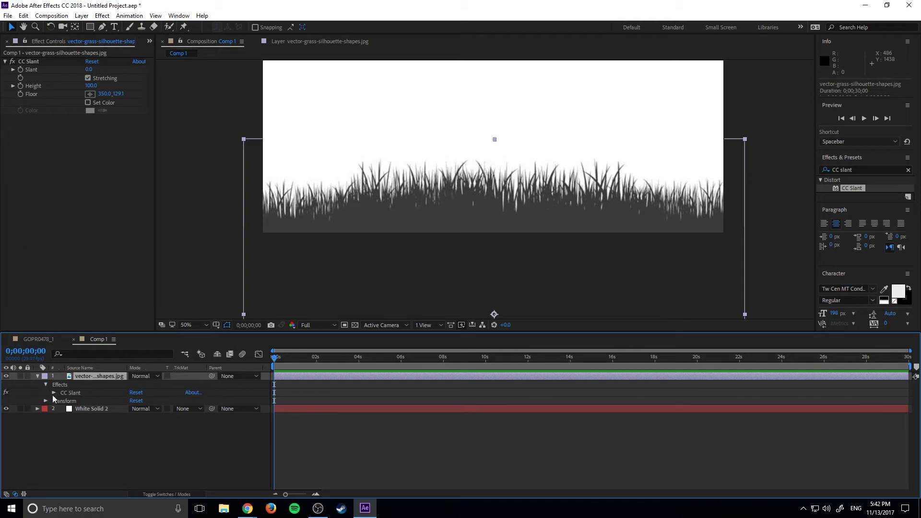
click(52, 396)
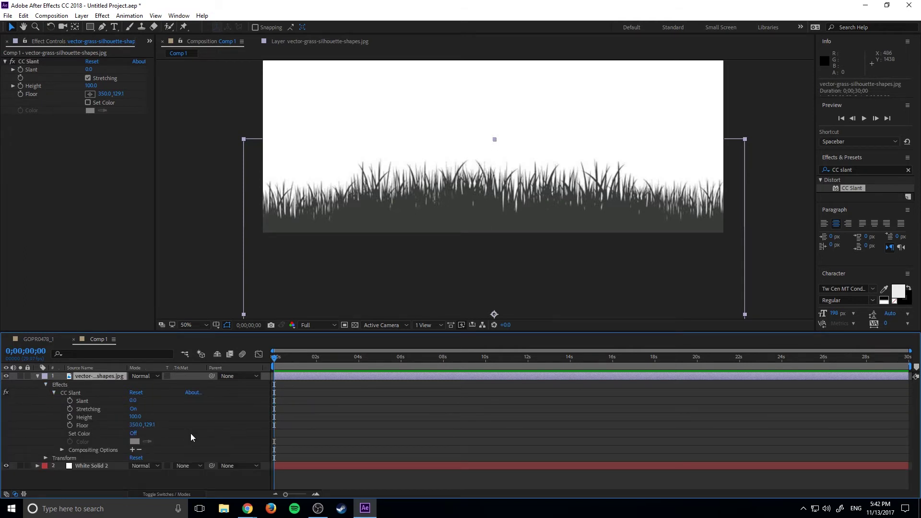
drag(133, 401, 120, 400)
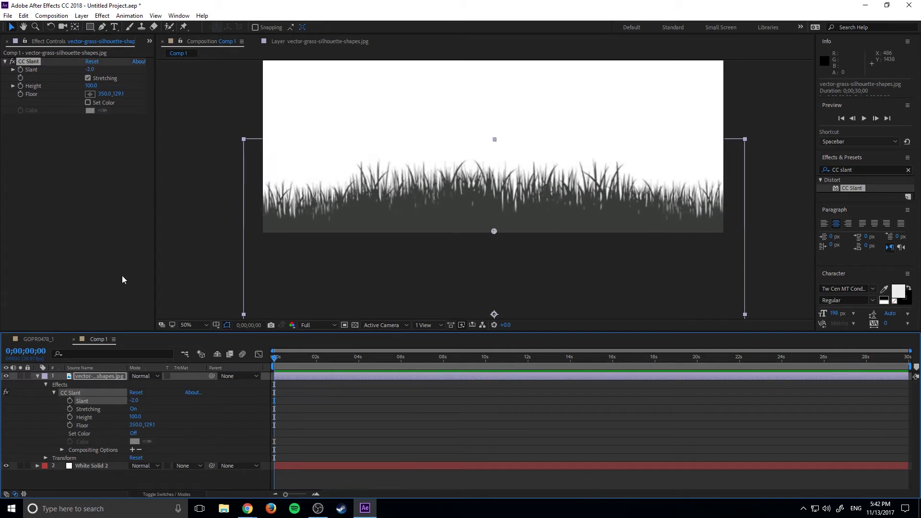
key(ctrl+z)
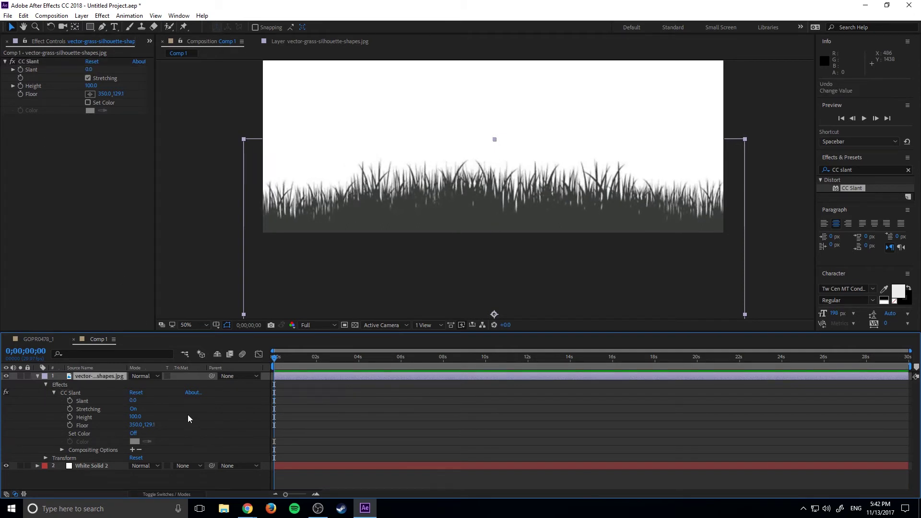
Drive Slant with a wiggle(.8,10) expression and scrub time to check the changing lean
alt+click(70, 402)
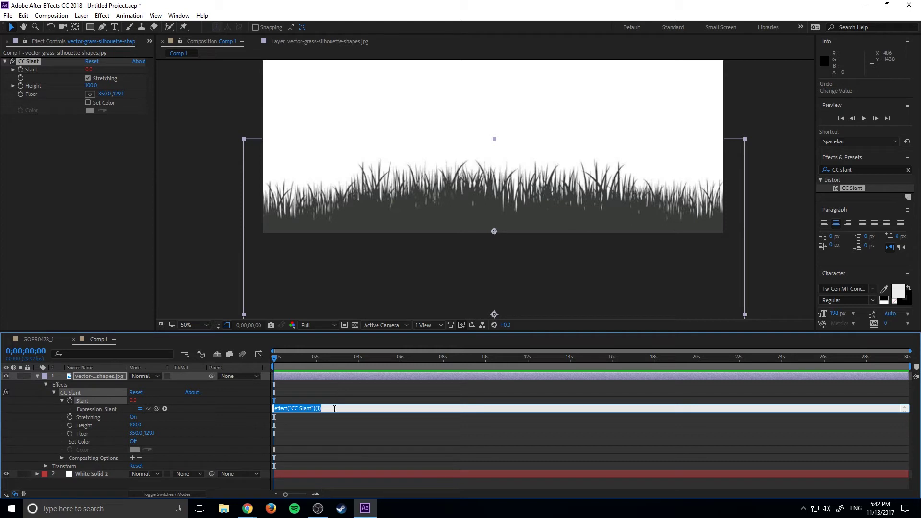
text(wiggle(.8,10)
drag(278, 360, 301, 365)
Preview the wiggling grass sway and reopen the Slant expression for editing
click(300, 408)
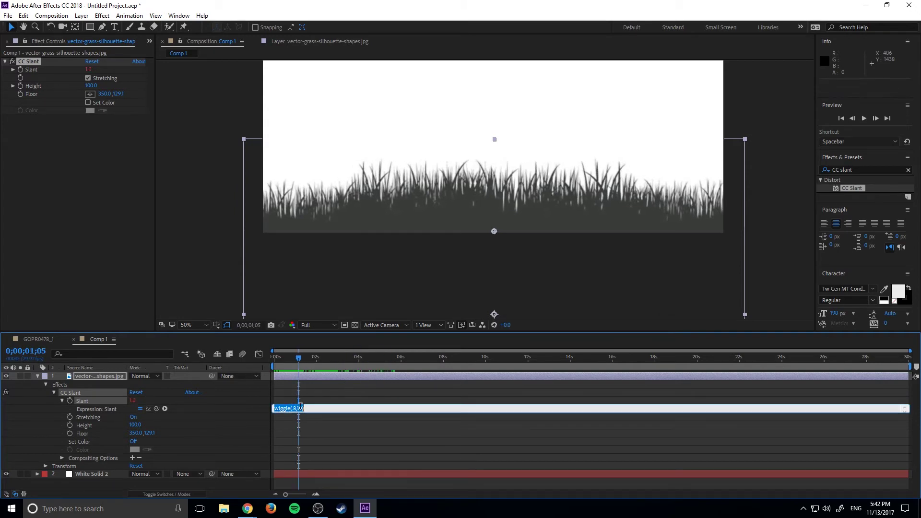
click(309, 410)
click(333, 439)
key(space)
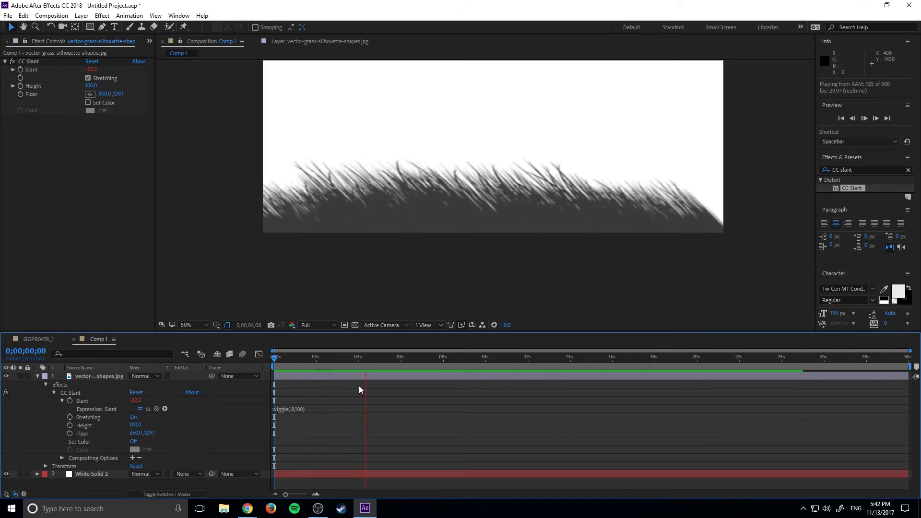
key(space)
click(301, 409)
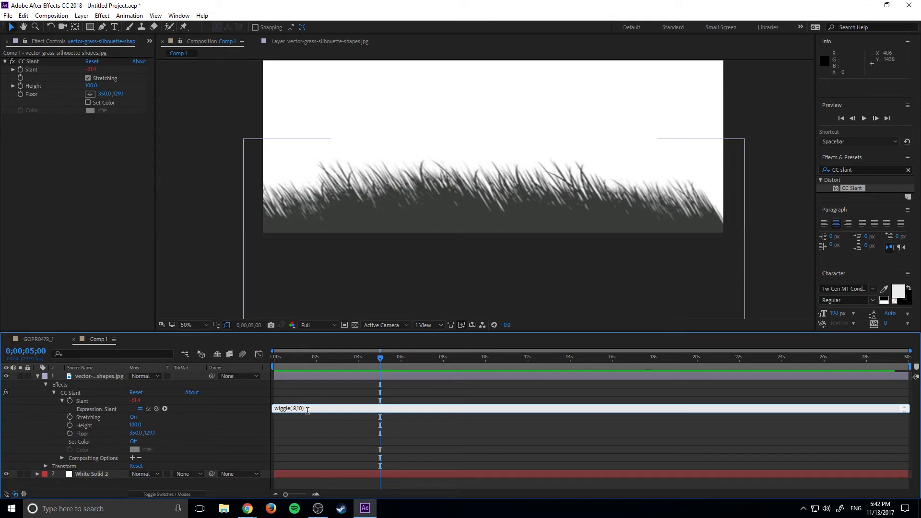
click(312, 417)
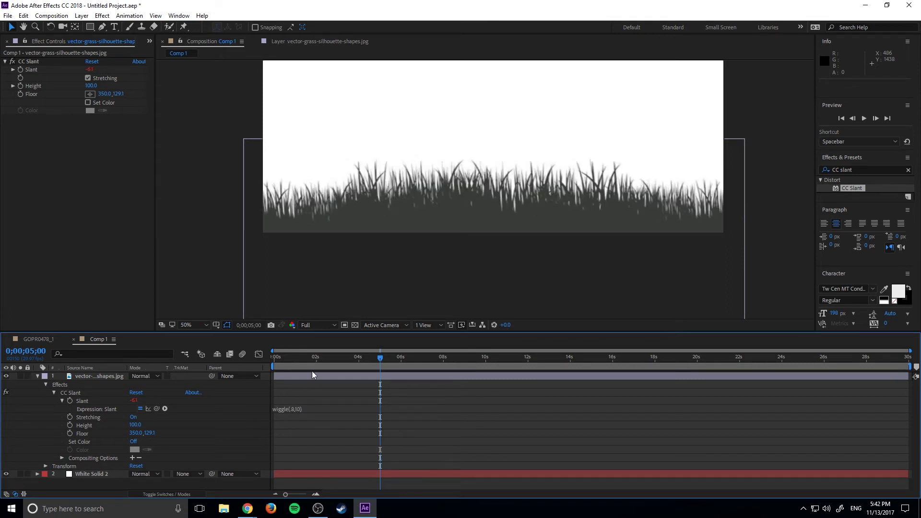
Change the Slant expression to wiggle(1,10) and preview the sway over the first seconds
drag(314, 368, 276, 366)
click(293, 409)
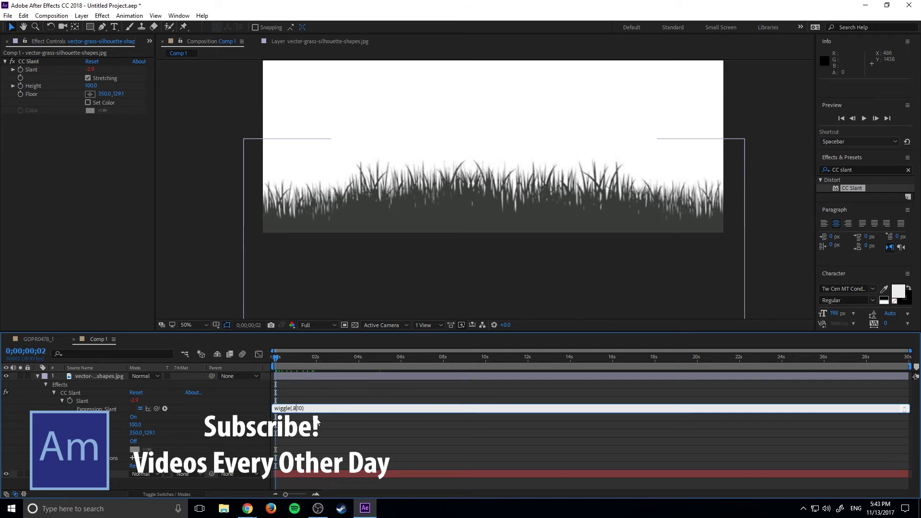
text(1,)
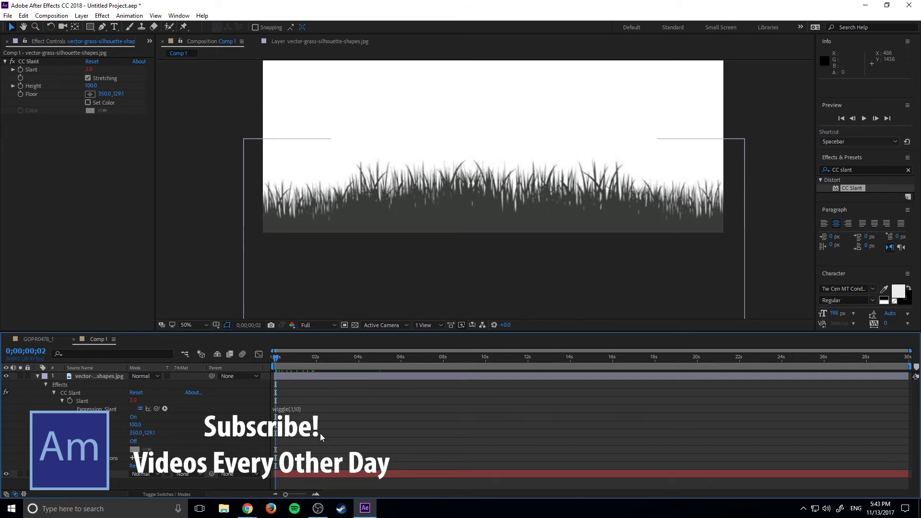
click(316, 430)
key(space)
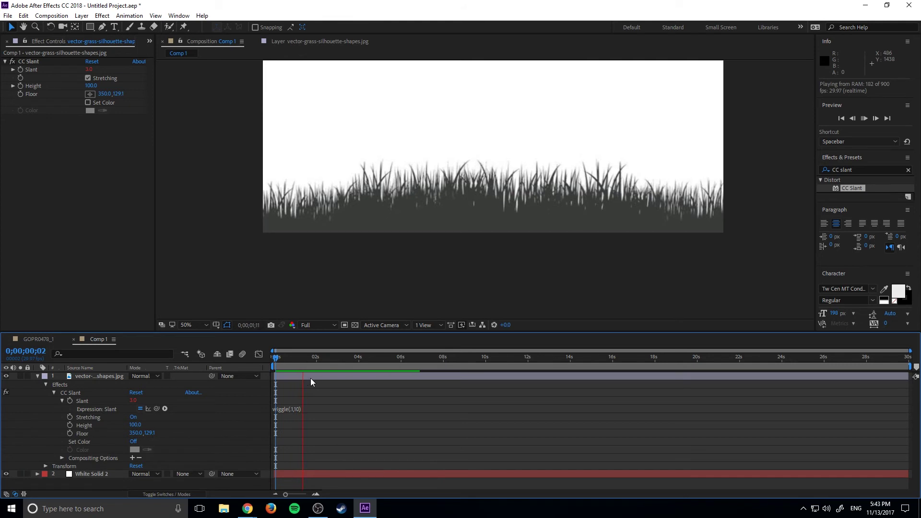
drag(314, 358, 368, 368)
key(space)
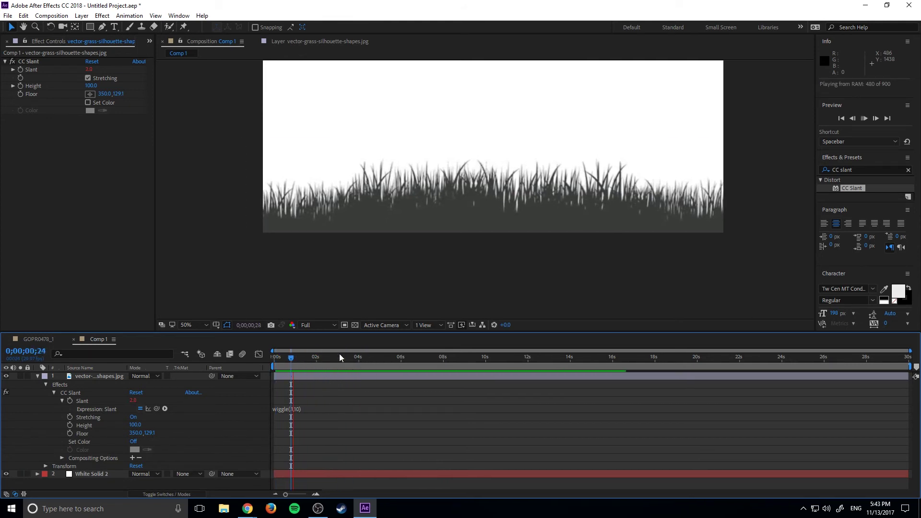
key(space)
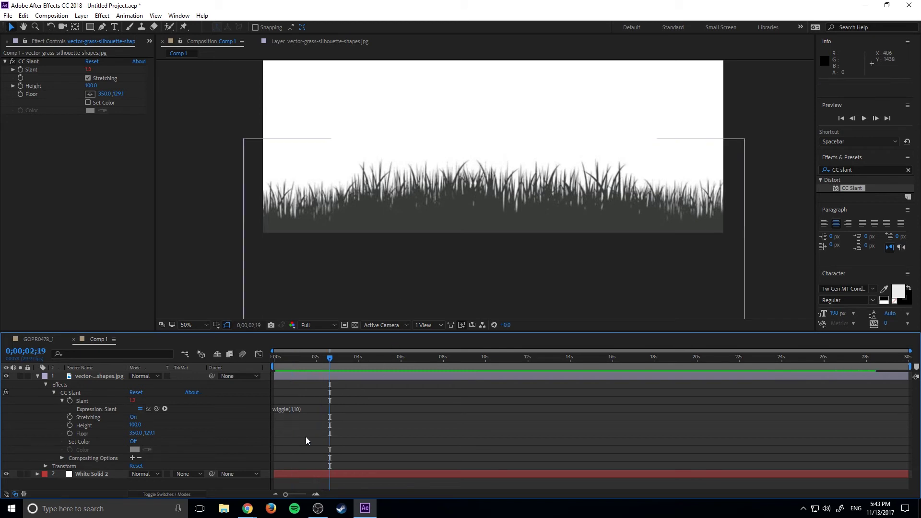
Lower the wiggle frequency to .7, making the expression wiggle(.7,10)
click(295, 409)
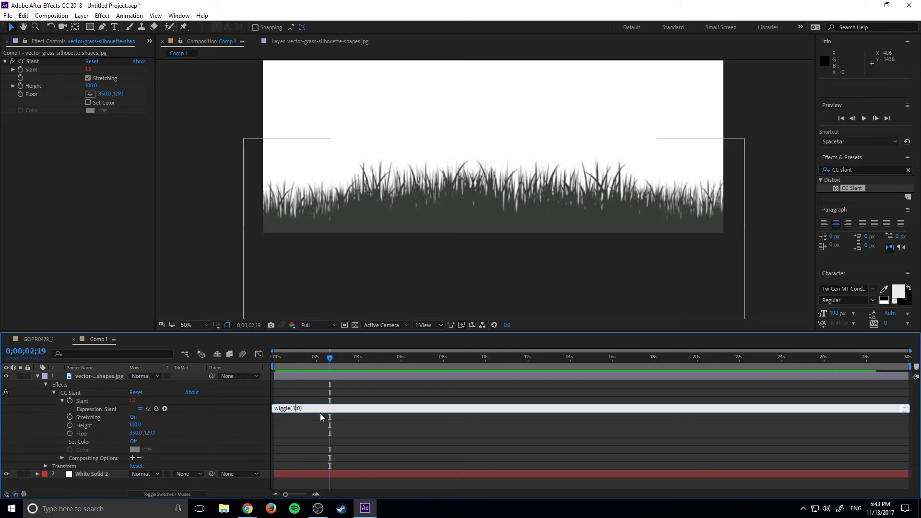
key(BackSpace)
text(7)
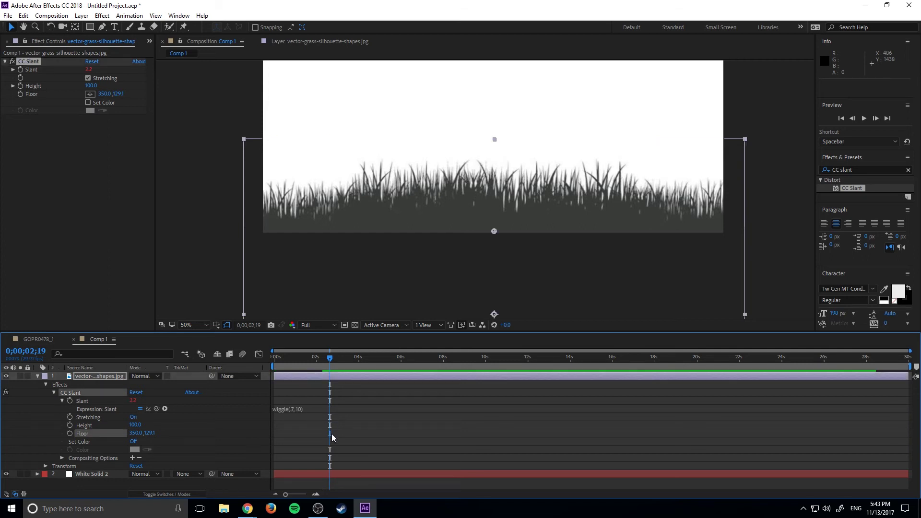
click(332, 436)
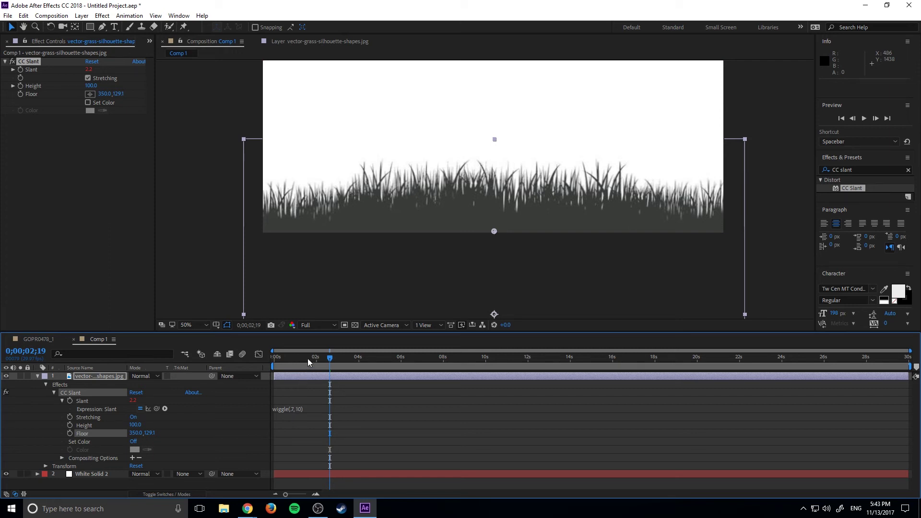
Move the grass layer lower in the frame so a shorter band shows
key(space)
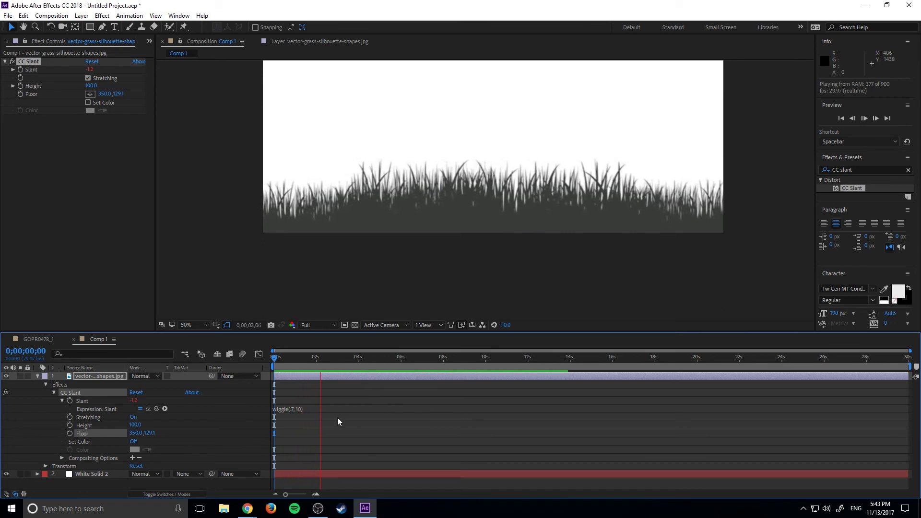
drag(440, 208, 448, 267)
scroll(579, 207, down, 2)
click(664, 187)
Preview the repositioned grass swaying with the wiggle(.7,10) expression
key(space)
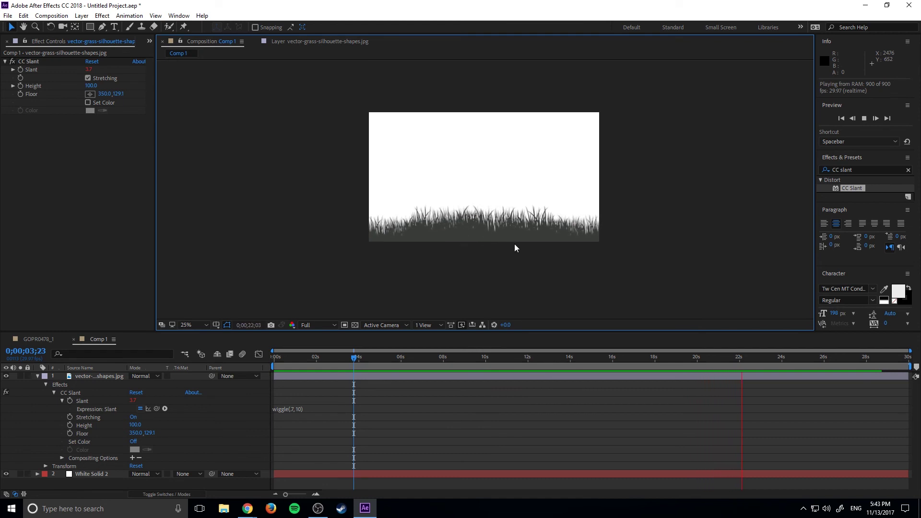
key(space)
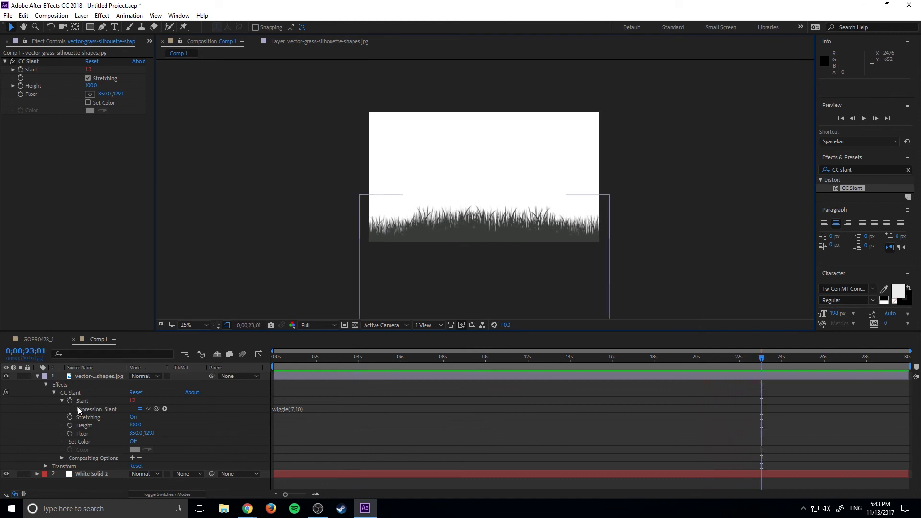
key(space)
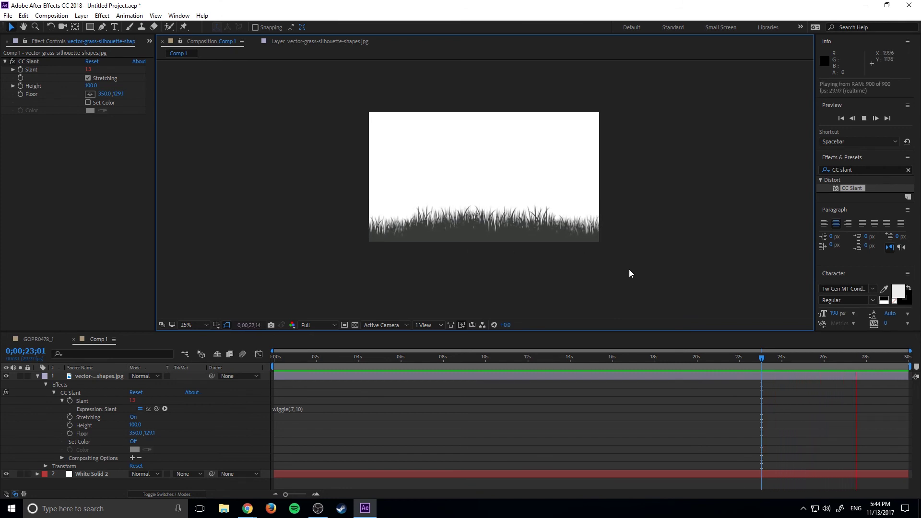
key(space)
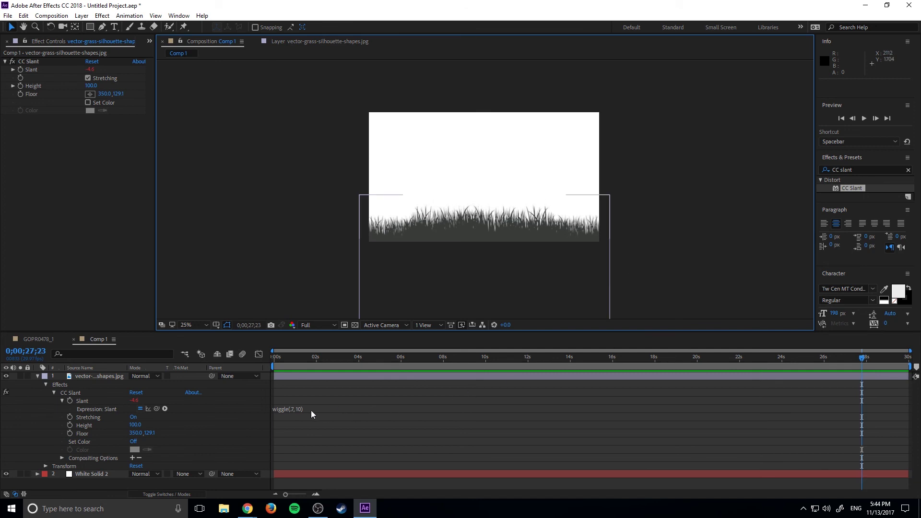